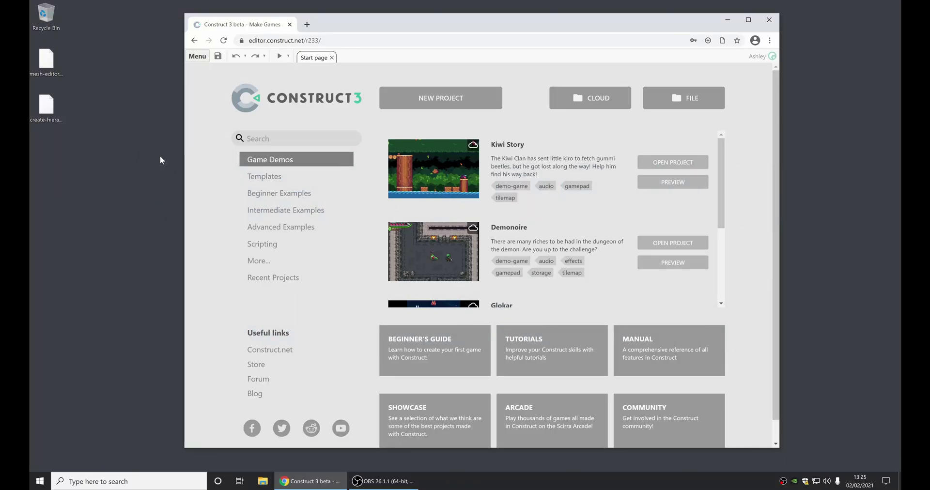
- Browse the Intermediate Examples list, then open the mesh-editor project by dragging its file in
click(291, 210)
drag(721, 145, 721, 168)
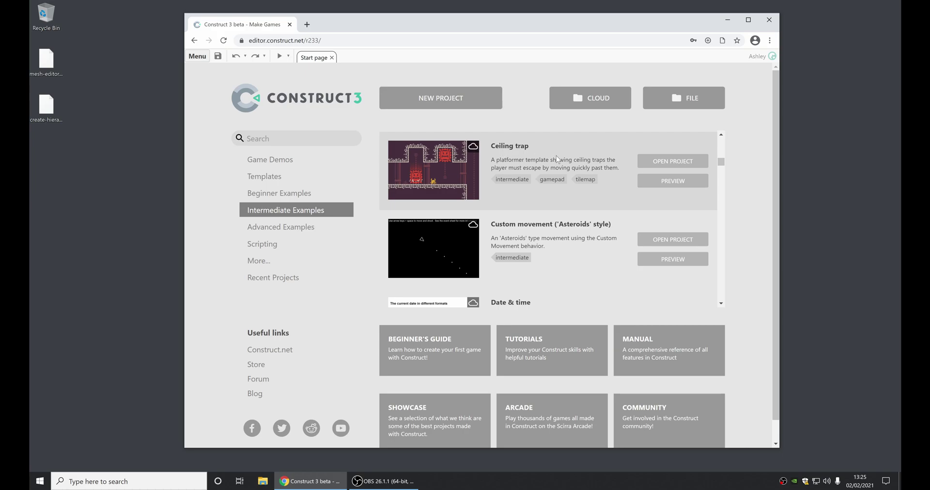
drag(721, 162, 720, 200)
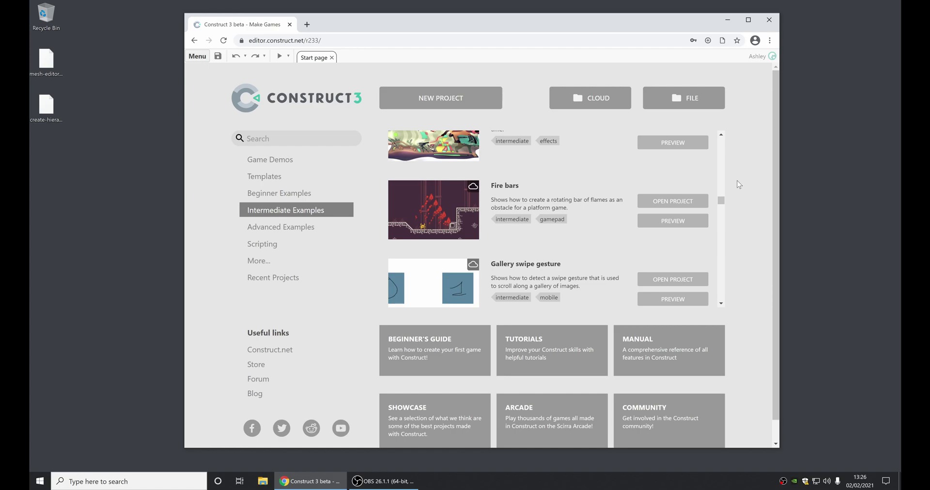
scroll(699, 192, up, 8)
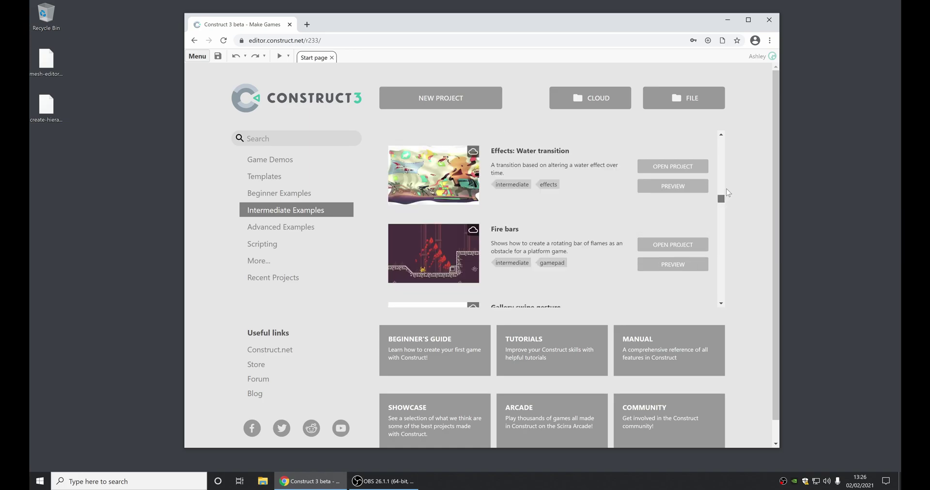
drag(46, 60, 489, 208)
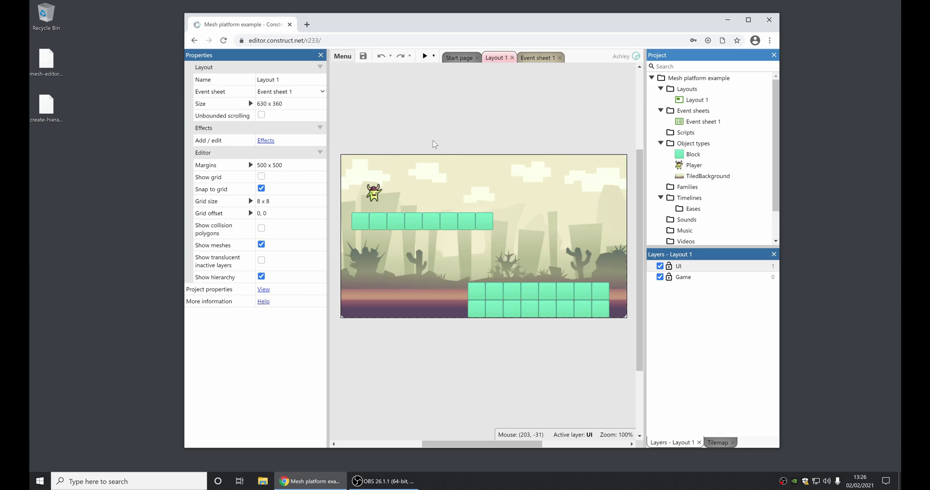
- Create a 9-column, 2-row mesh on the upper Block platform
right_click(429, 222)
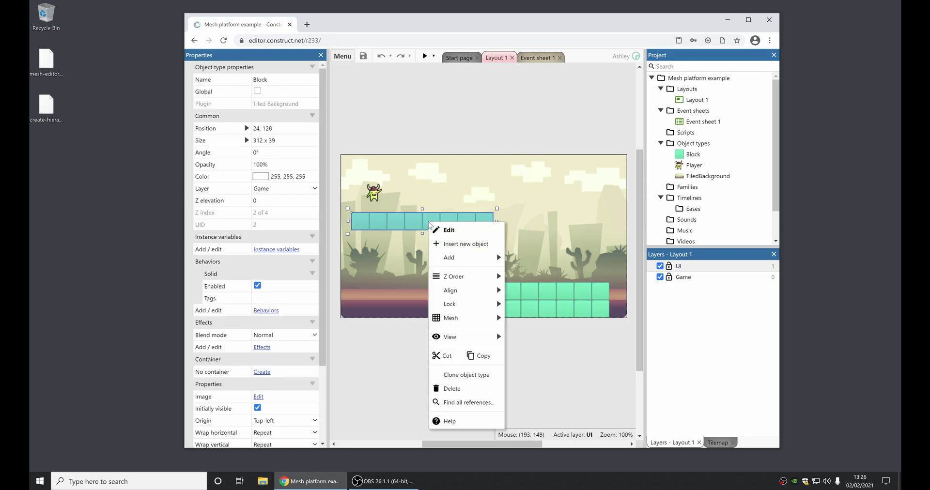
mouse_move(464, 320)
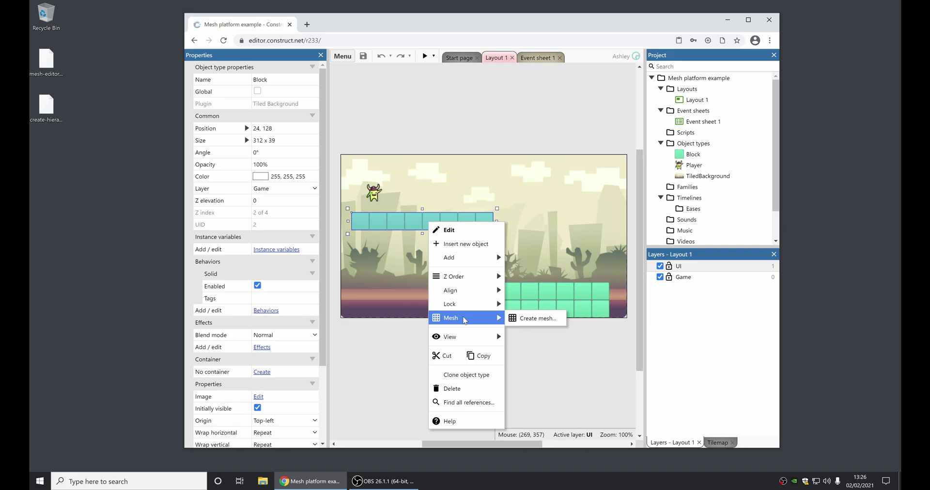
click(533, 319)
key(BackSpace)
text(9)
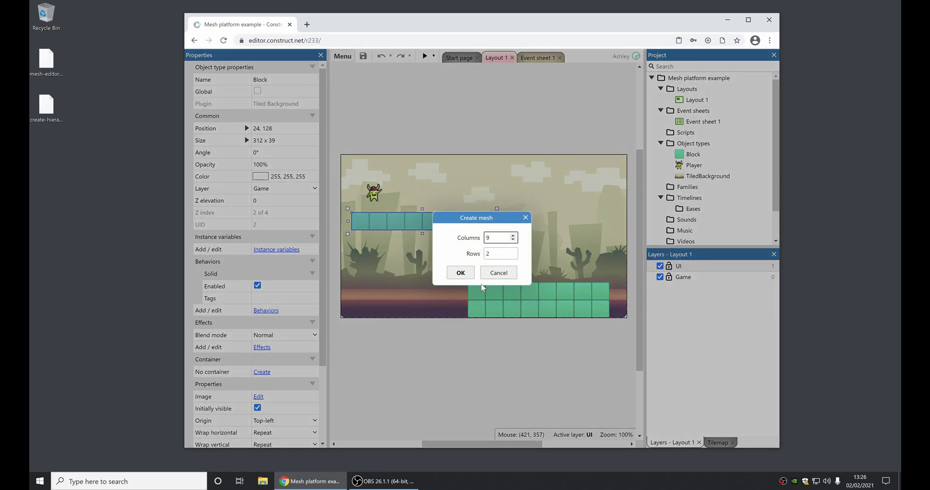
click(466, 273)
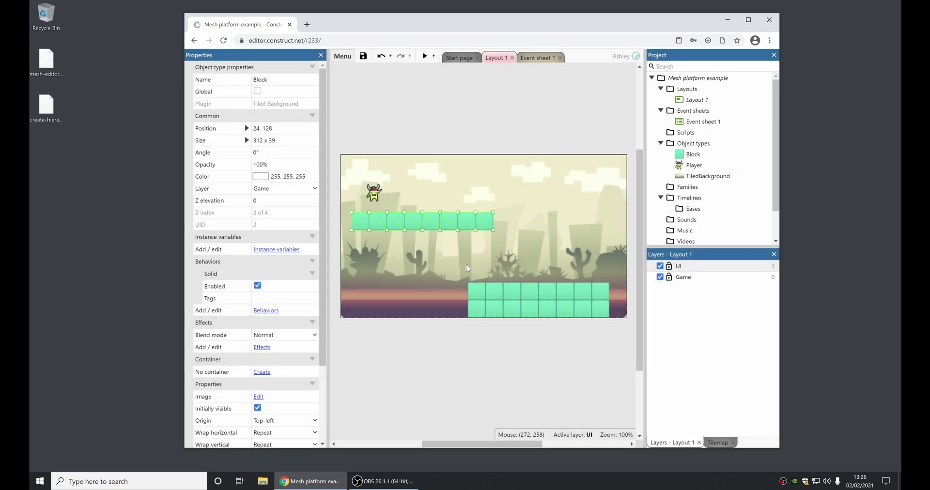
- Drag mesh points to bend the platform's right end into a downward slope
drag(492, 230, 501, 241)
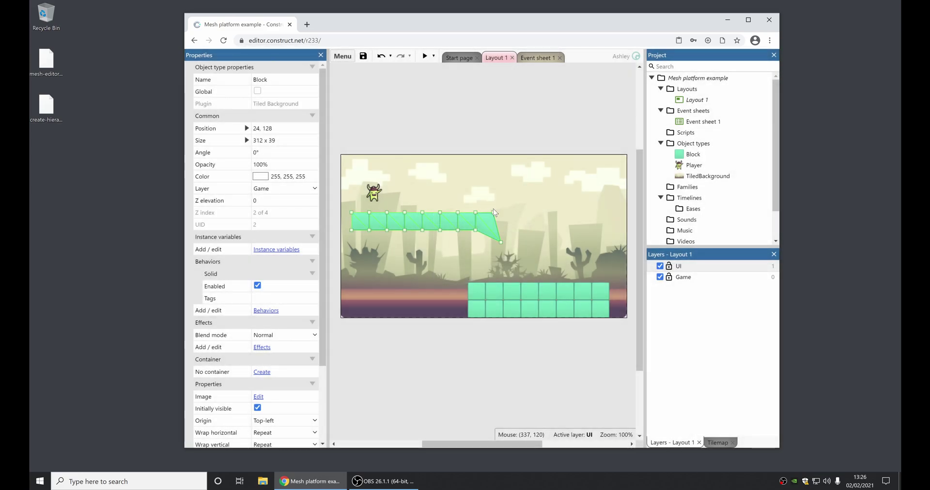
drag(493, 213, 466, 224)
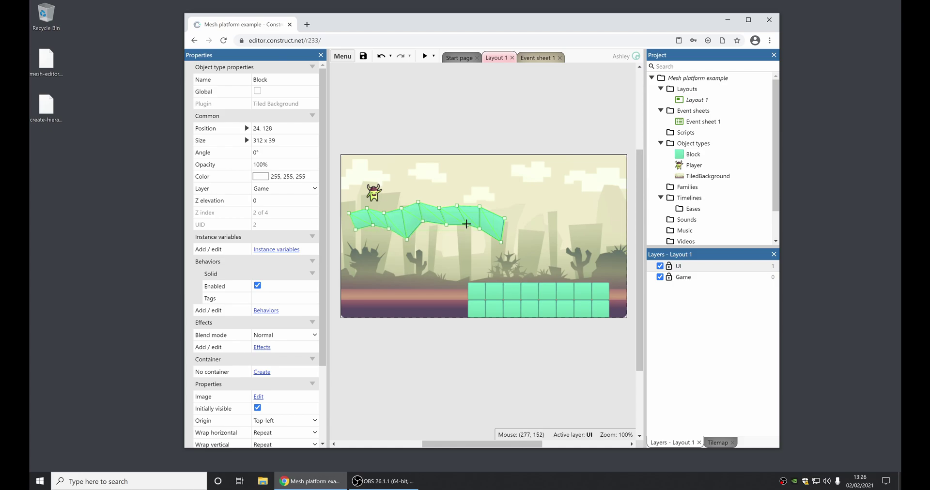
click(472, 141)
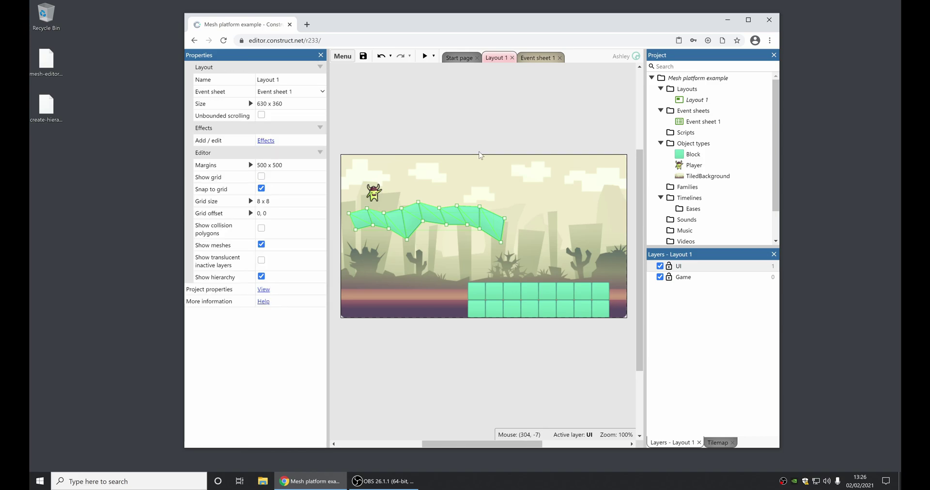
click(425, 56)
key(Right)
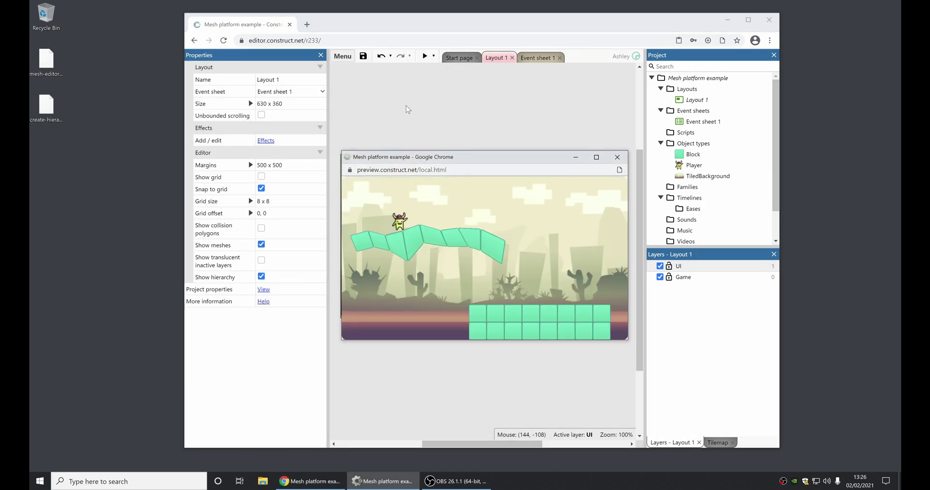
key(Left)
key(Right)
key(Left)
key(Right)
key(Left)
click(617, 157)
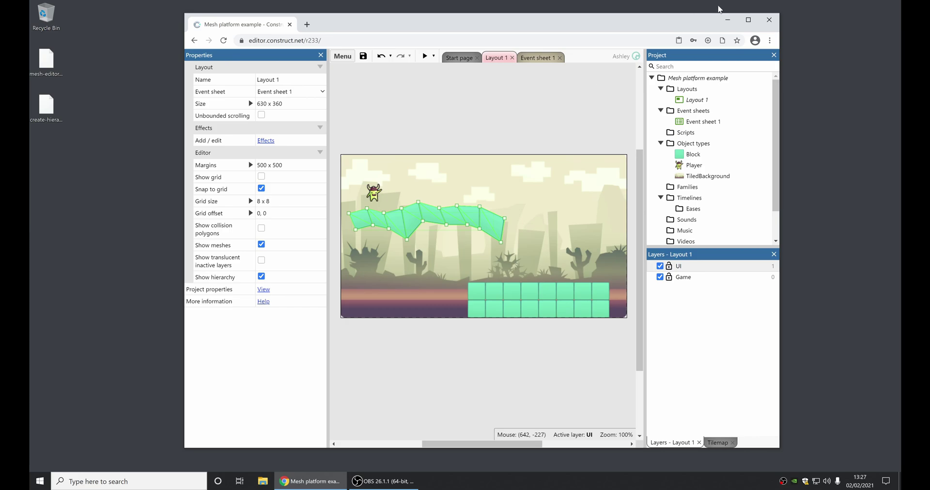
- Close the Mesh platform example project without saving
right_click(695, 78)
click(726, 174)
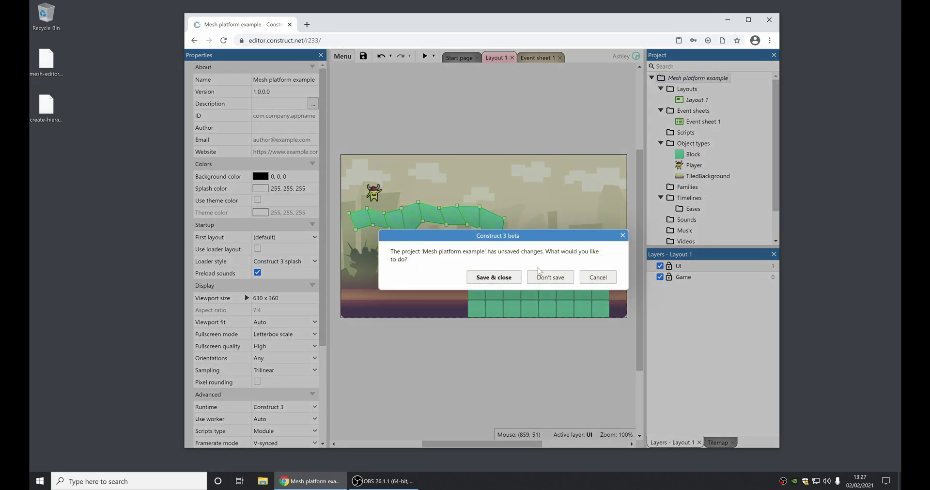
click(550, 275)
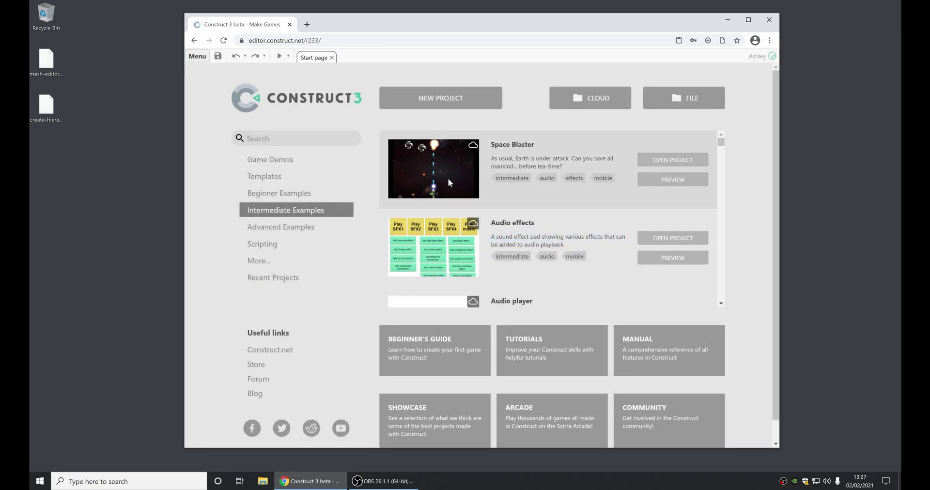
- Open create-hierarchy.c3p from the desktop and view Event sheet 1
click(51, 109)
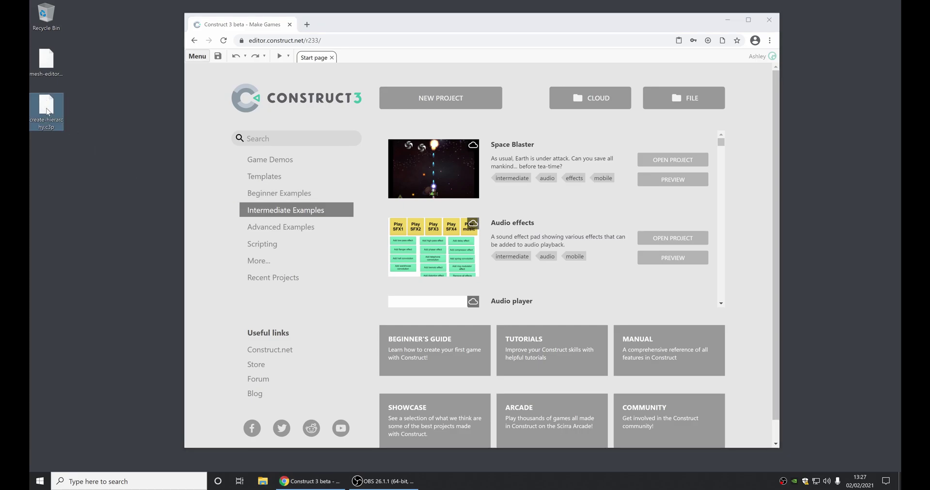
drag(51, 109, 458, 230)
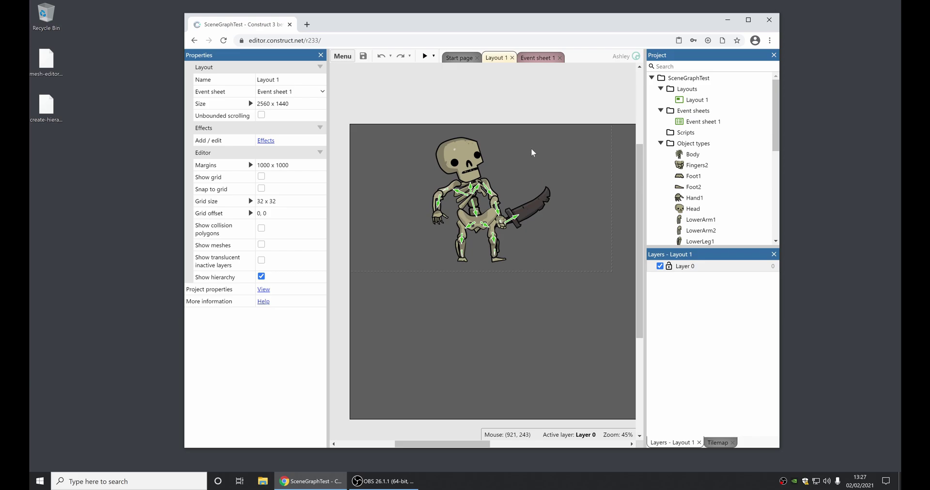
click(538, 57)
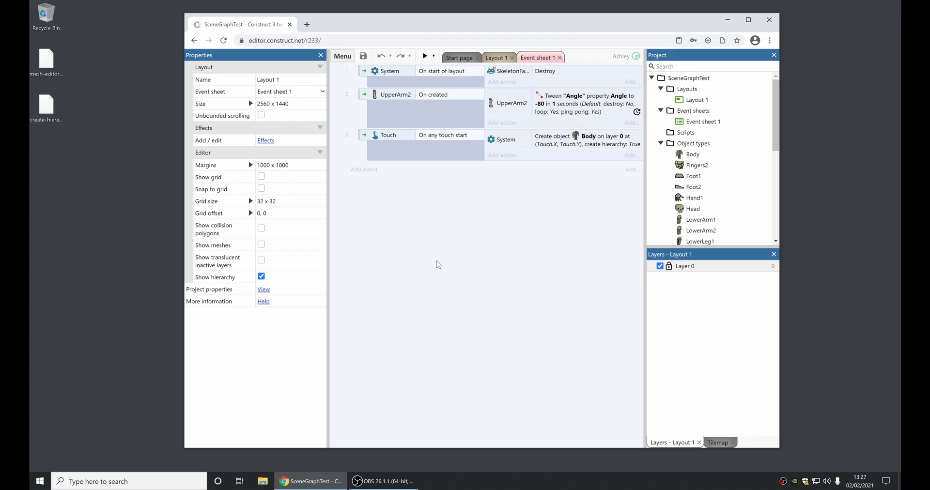
click(359, 136)
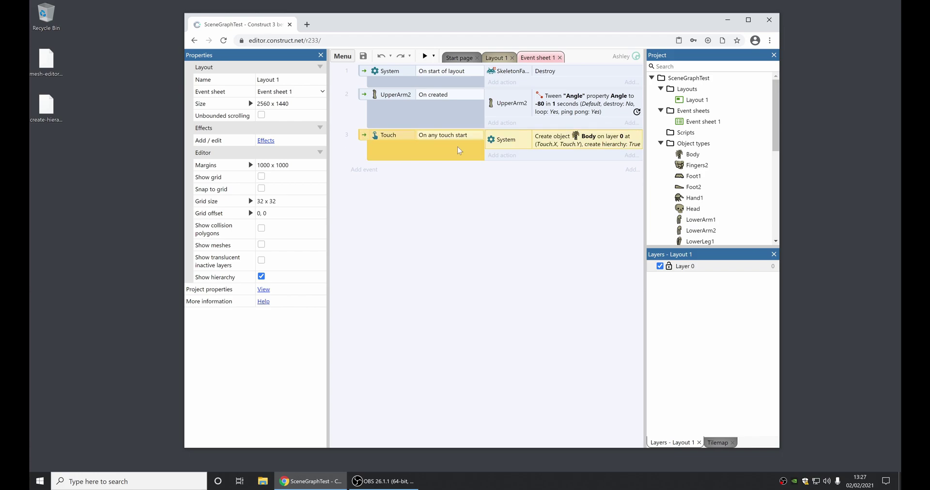
double_click(558, 144)
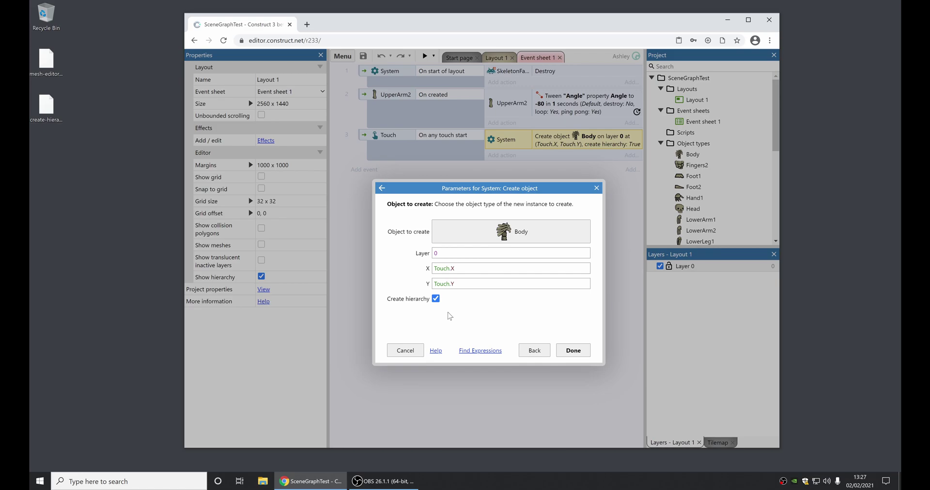
click(573, 350)
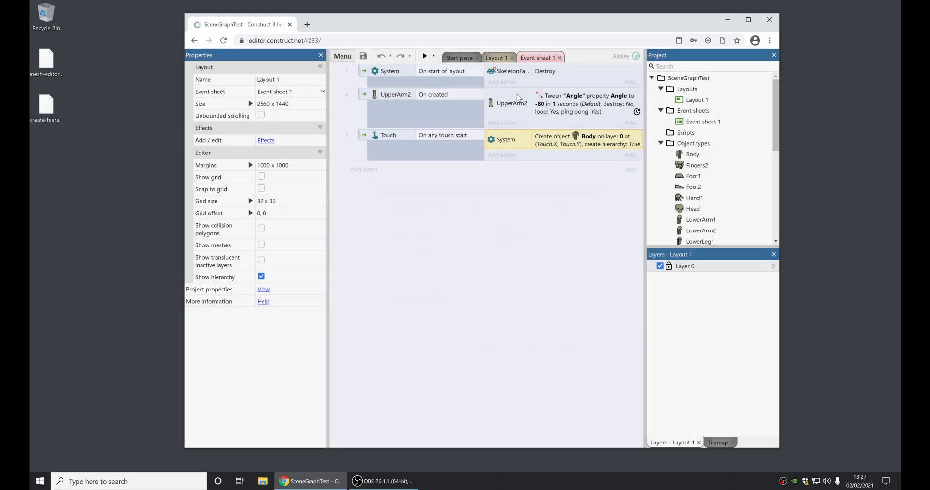
click(495, 57)
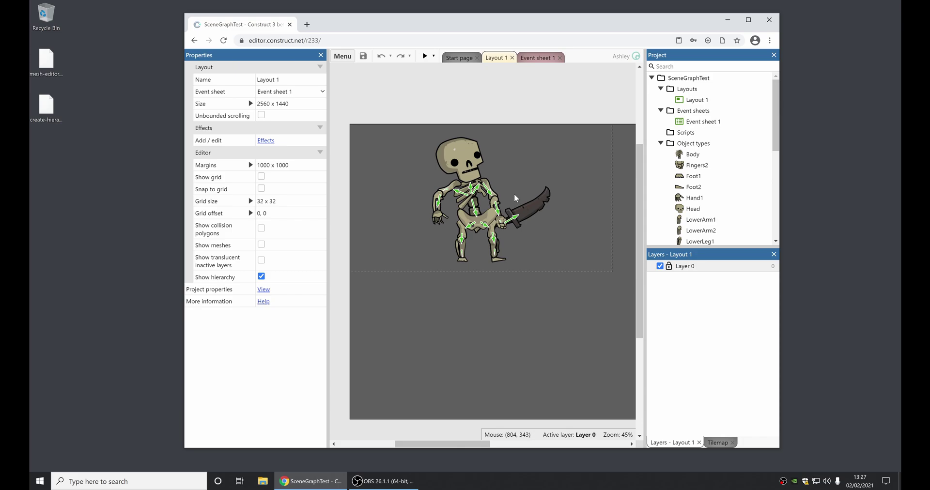
- Zoom in and select the skeleton's Body, then deselect and preview the layout
ctrl+scroll(474, 200, up, 3)
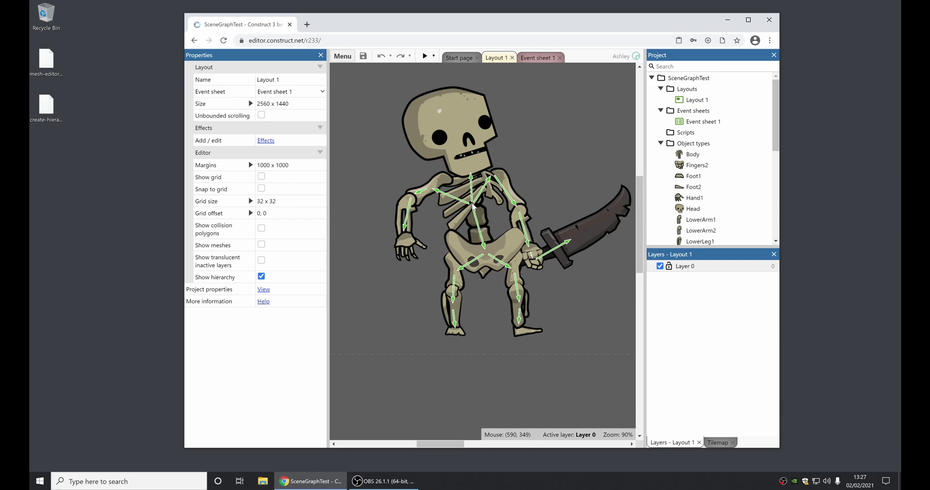
click(474, 206)
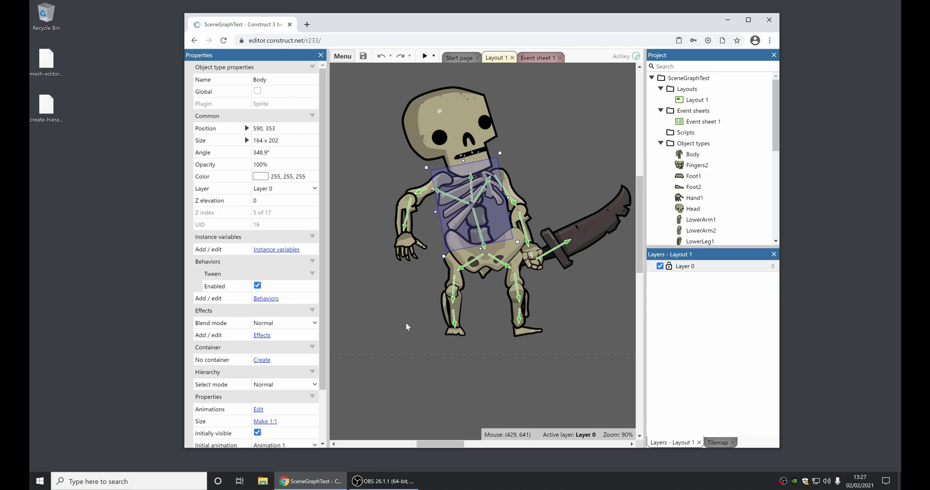
click(354, 318)
click(425, 56)
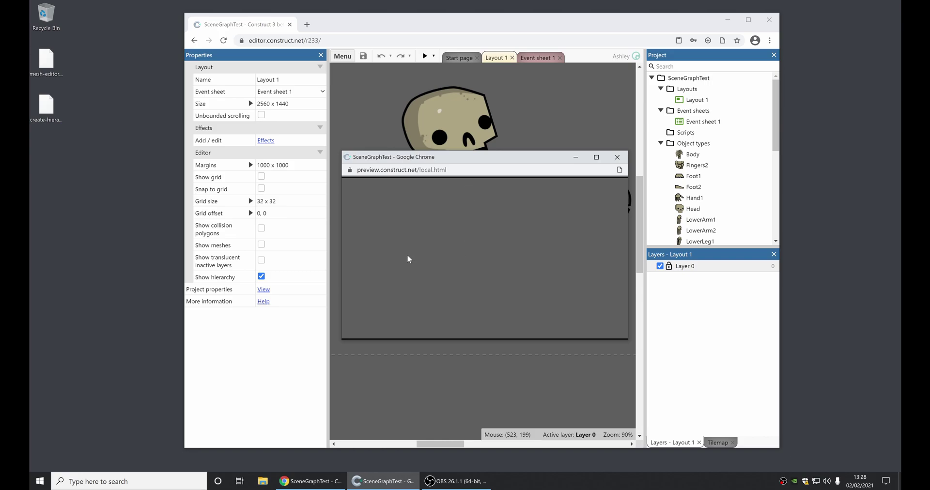
- Spawn four skeletons by clicking around the preview, then close the preview window
click(510, 281)
click(566, 243)
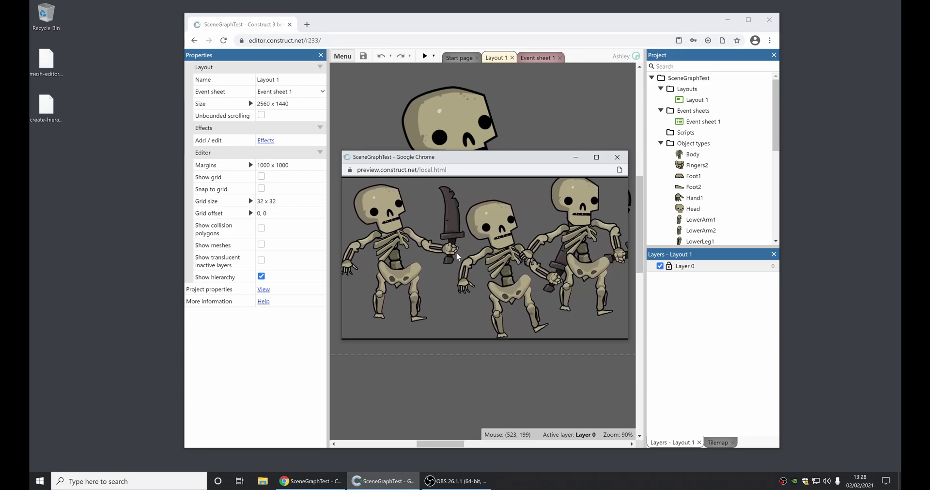
click(458, 257)
click(508, 259)
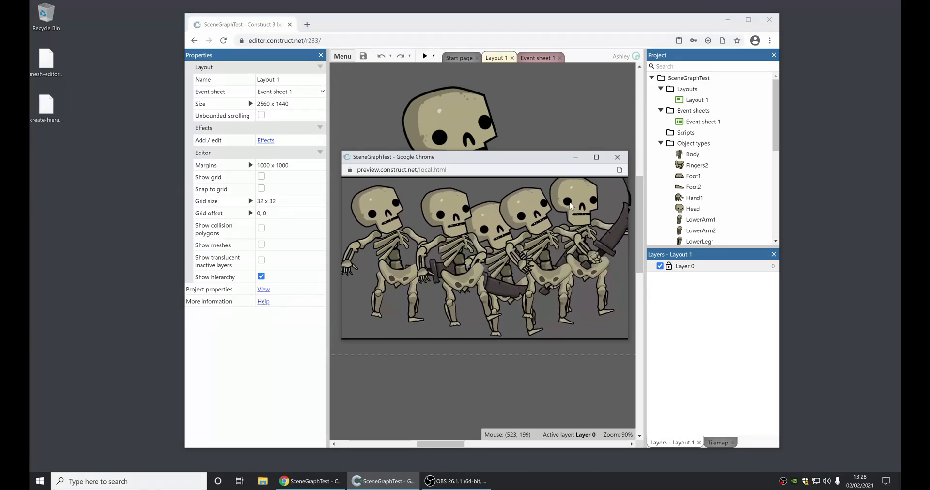
click(618, 158)
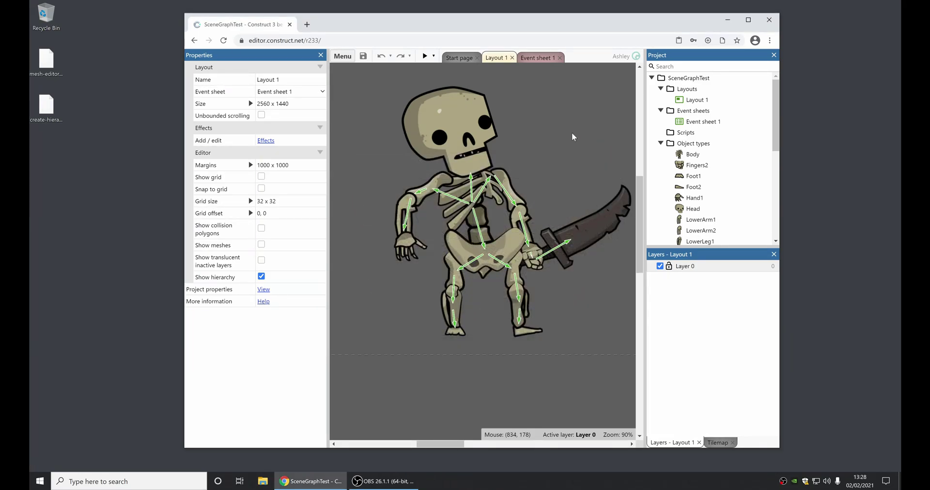
- Select the skeleton's Body and inspect its Hierarchy select mode property
ctrl+scroll(541, 174, down, 3)
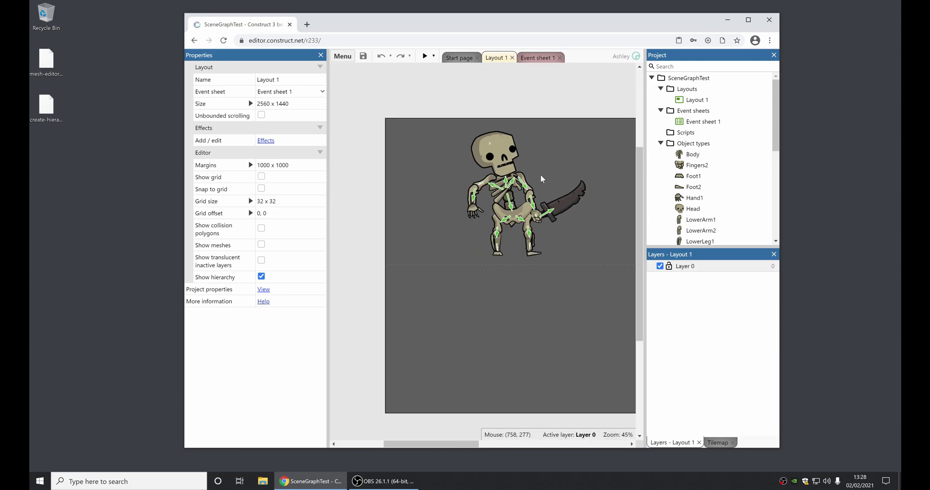
middle_drag(508, 190, 469, 213)
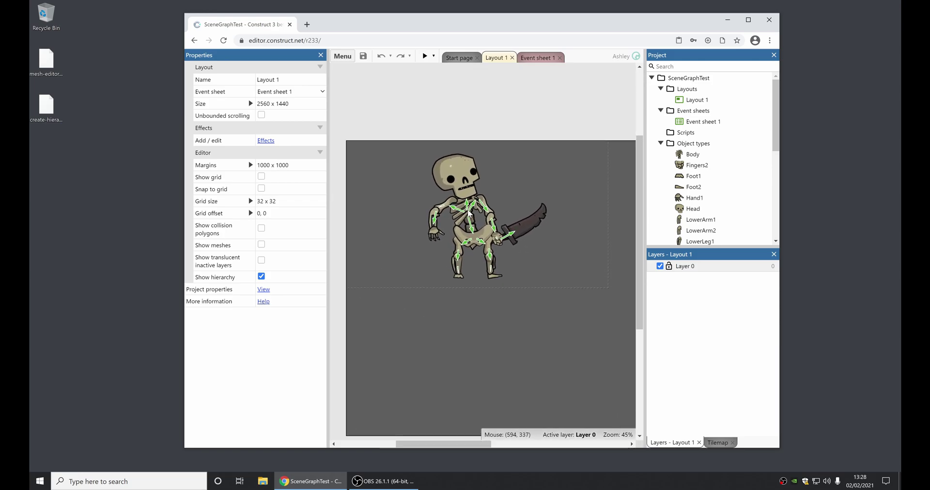
ctrl+scroll(469, 213, up, 3)
click(473, 210)
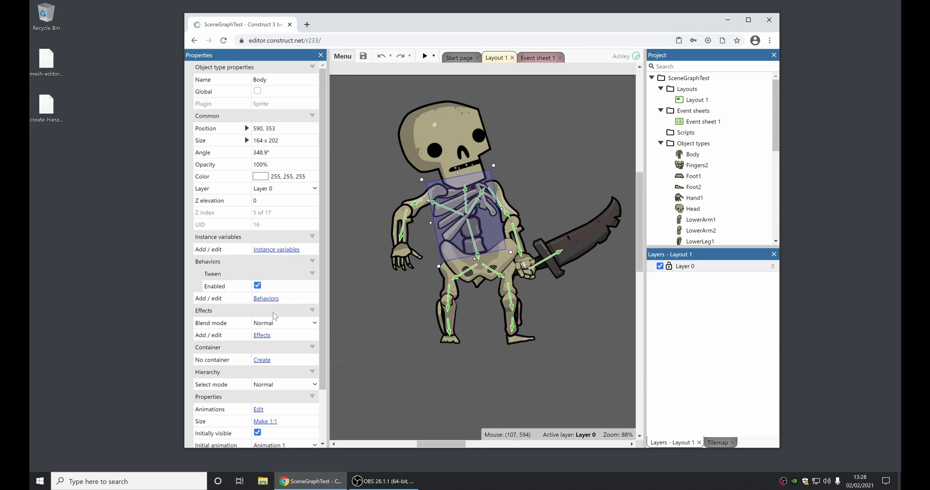
scroll(274, 315, down, 3)
click(225, 326)
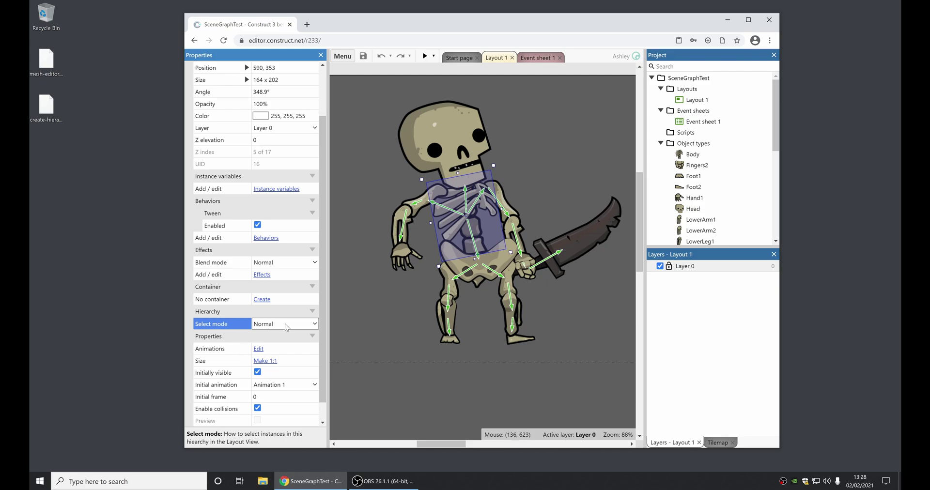
- Select arm, head and pelvis individually, then set Body's hierarchy Select mode to All
click(407, 228)
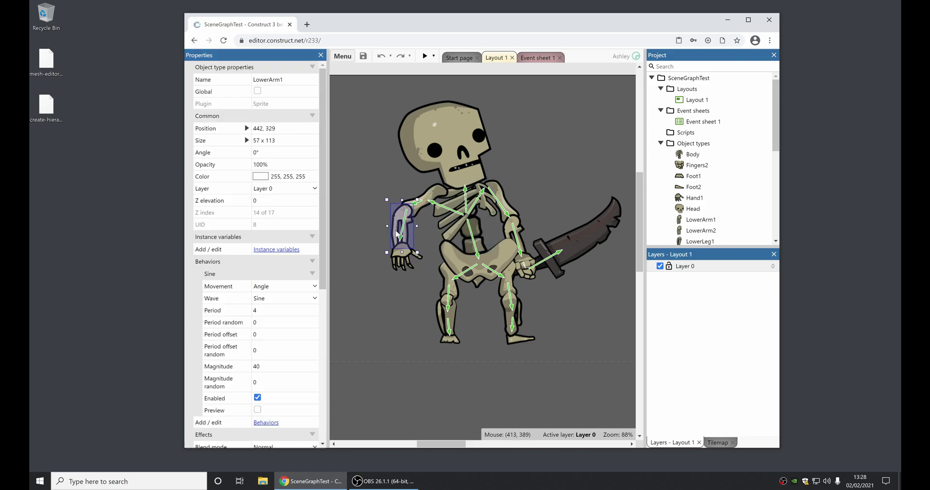
click(444, 145)
click(466, 228)
click(457, 276)
click(473, 216)
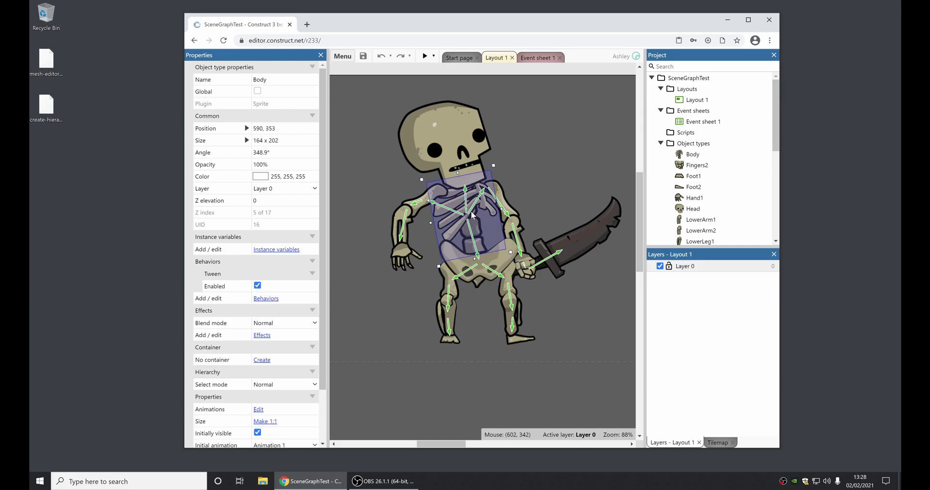
click(271, 385)
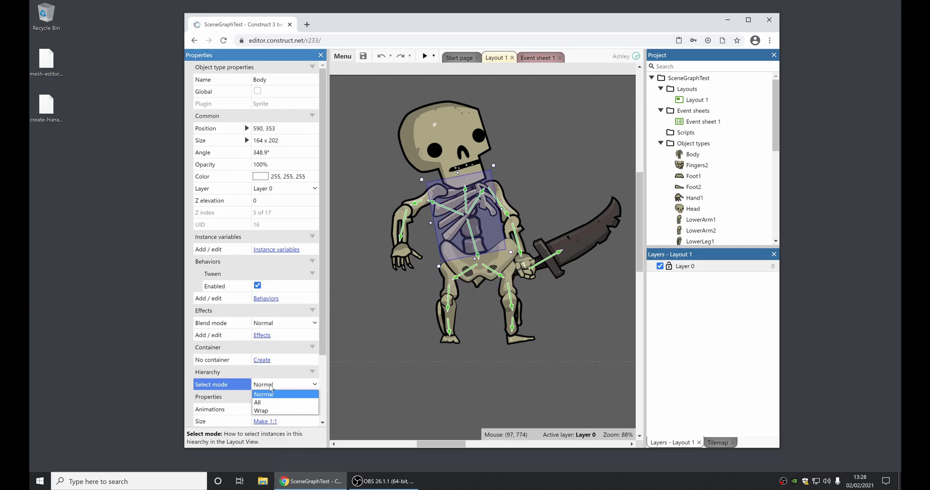
click(264, 411)
click(368, 345)
- Select the whole skeleton with one click and drag it slightly left
click(453, 222)
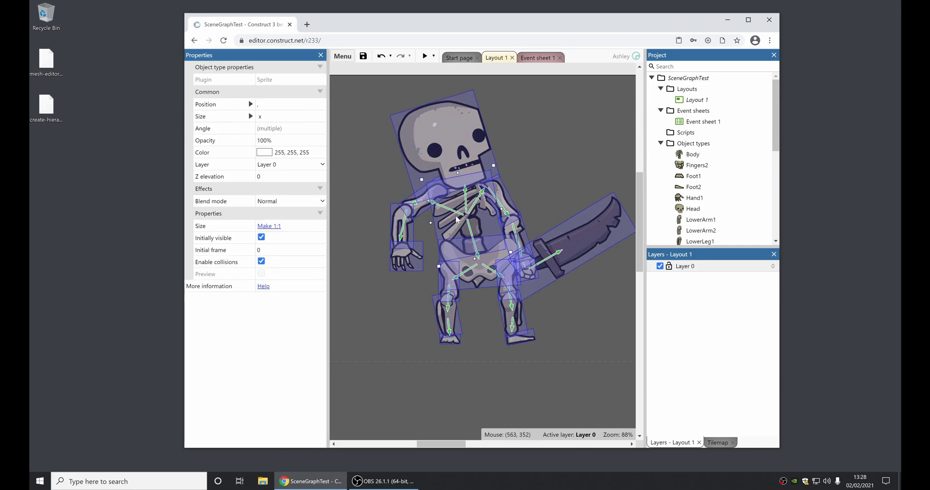
click(542, 172)
mouse_move(465, 218)
mouse_down()
mouse_move(435, 222)
mouse_move(443, 237)
mouse_move(460, 228)
mouse_move(455, 222)
mouse_up()
click(516, 177)
click(553, 176)
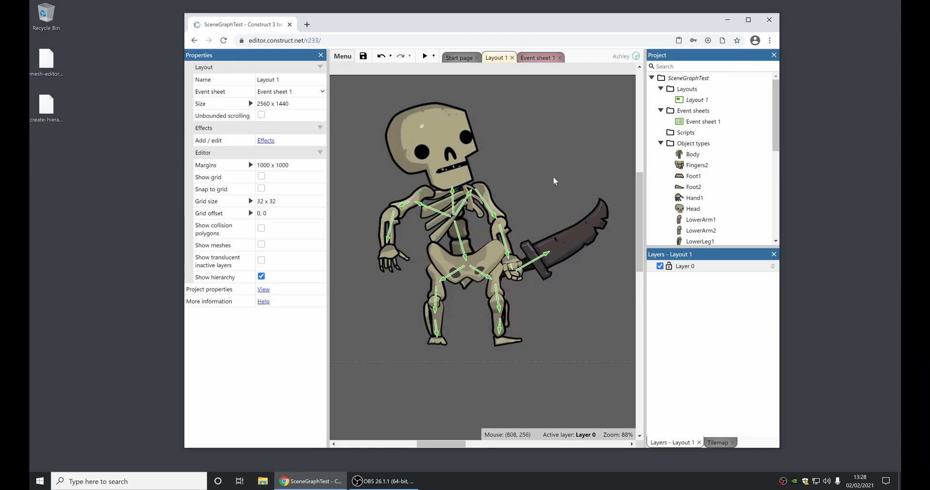
click(455, 219)
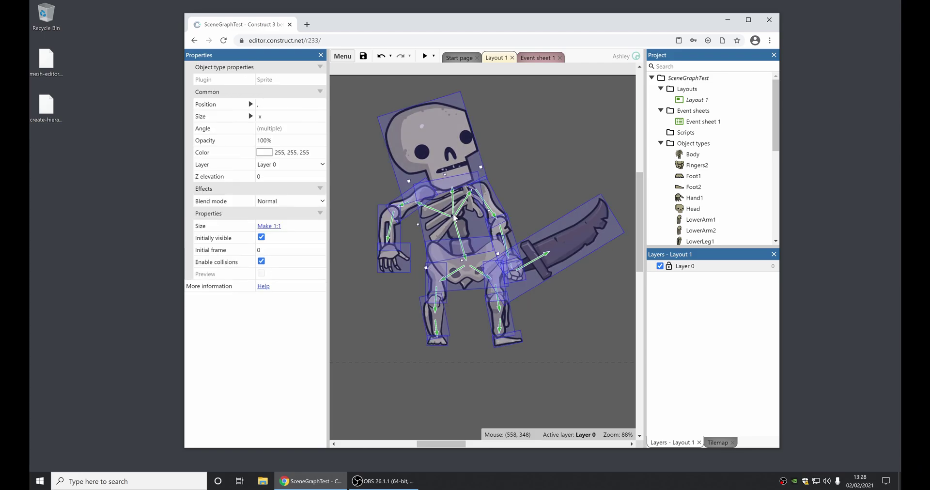
click(379, 296)
click(451, 229)
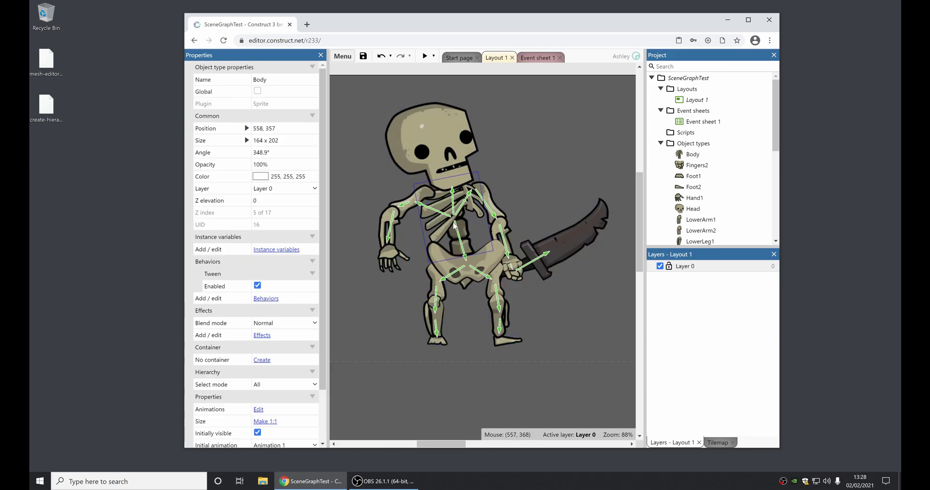
scroll(278, 328, down, 1)
- Set Body's hierarchy Select mode to Wrap and test selecting the skeleton
click(273, 339)
click(272, 366)
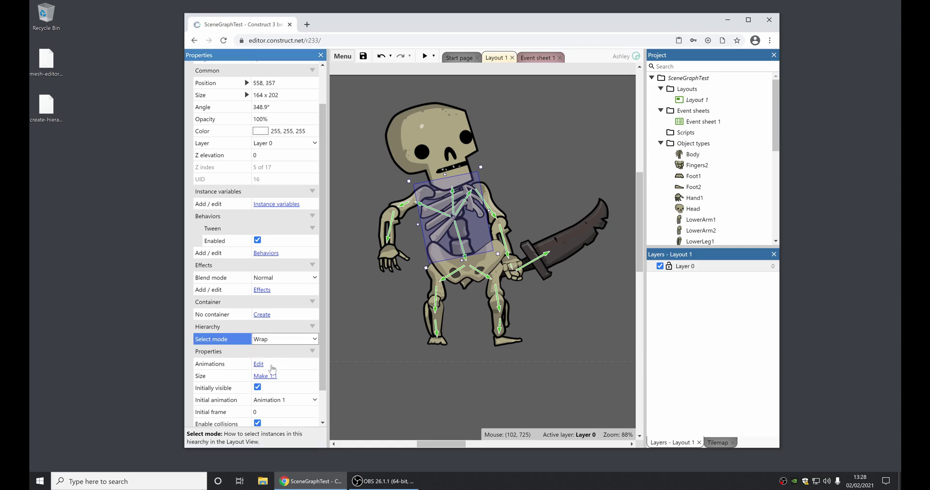
click(368, 320)
click(446, 228)
ctrl+scroll(446, 249, down, 2)
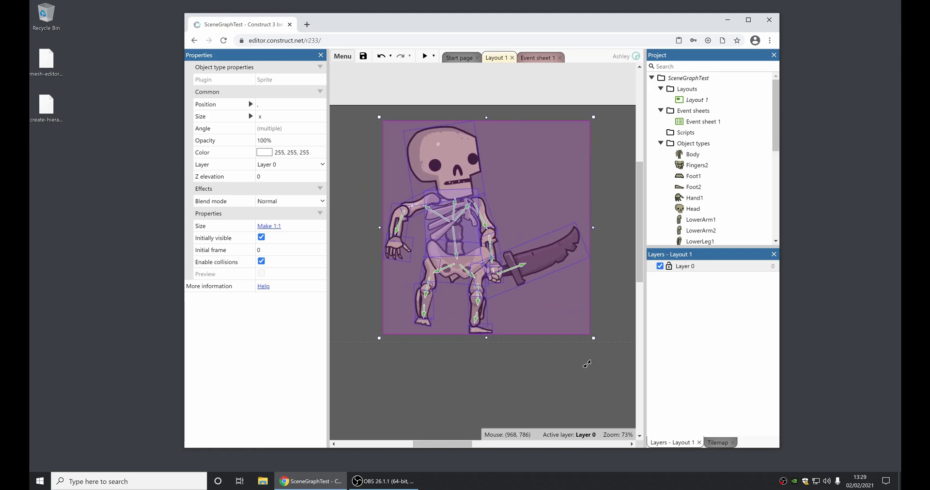
click(532, 374)
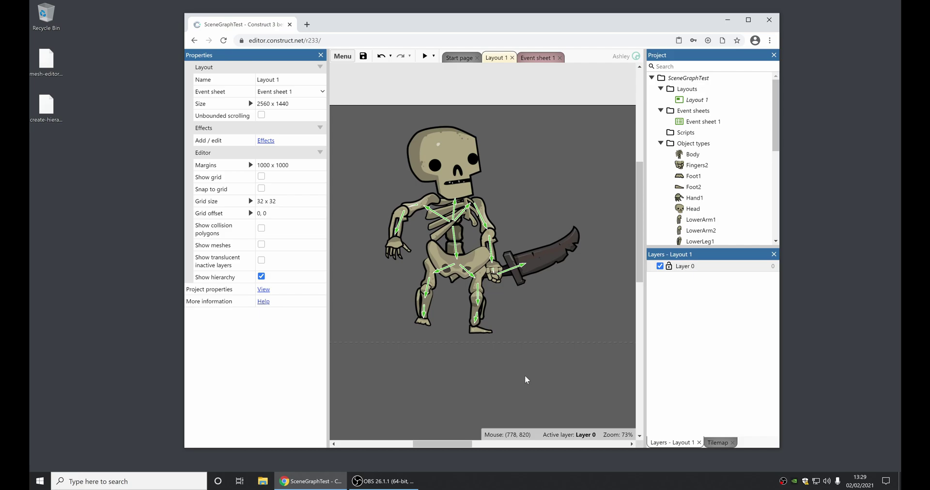
- Select the Body again and set its hierarchy Select mode back to Normal
click(456, 228)
scroll(241, 334, down, 1)
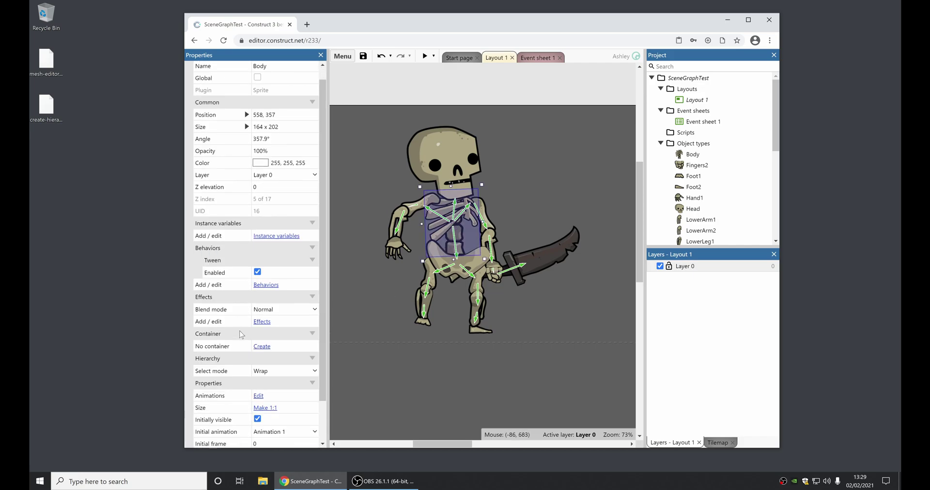
click(277, 342)
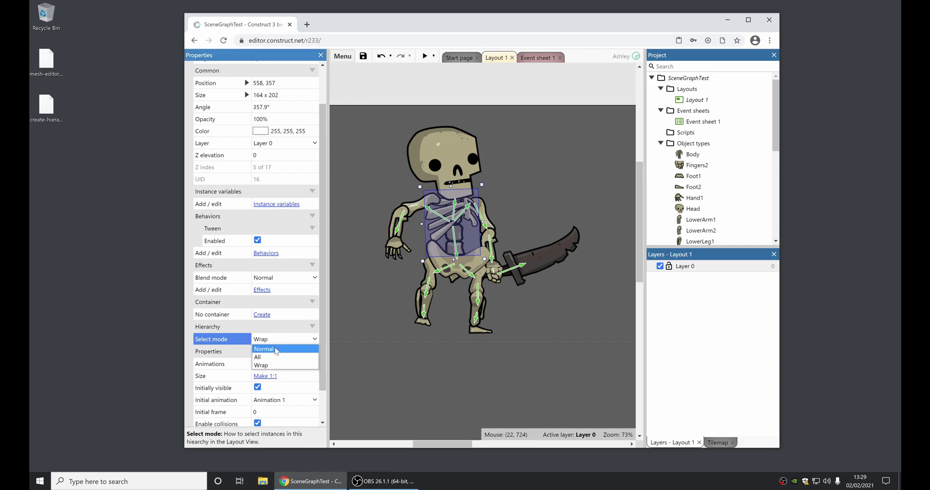
click(275, 349)
click(438, 382)
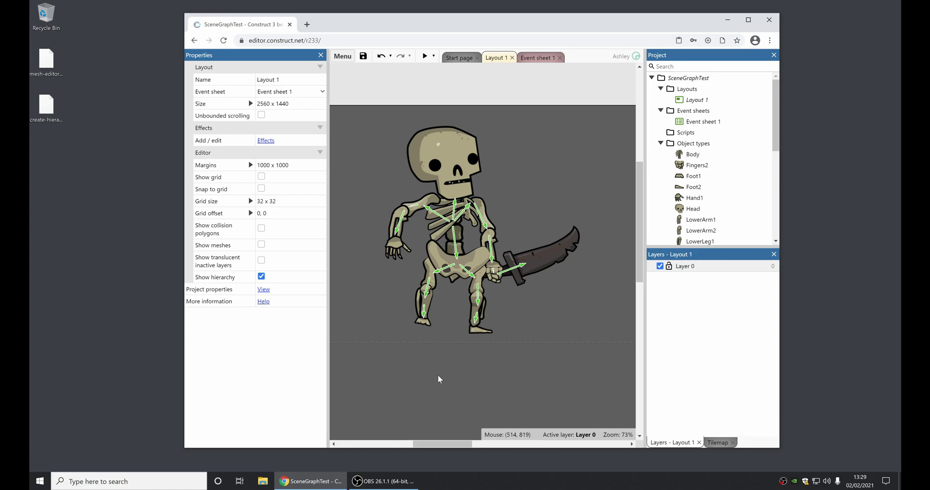
- Close the SceneGraphTest project without saving
right_click(698, 79)
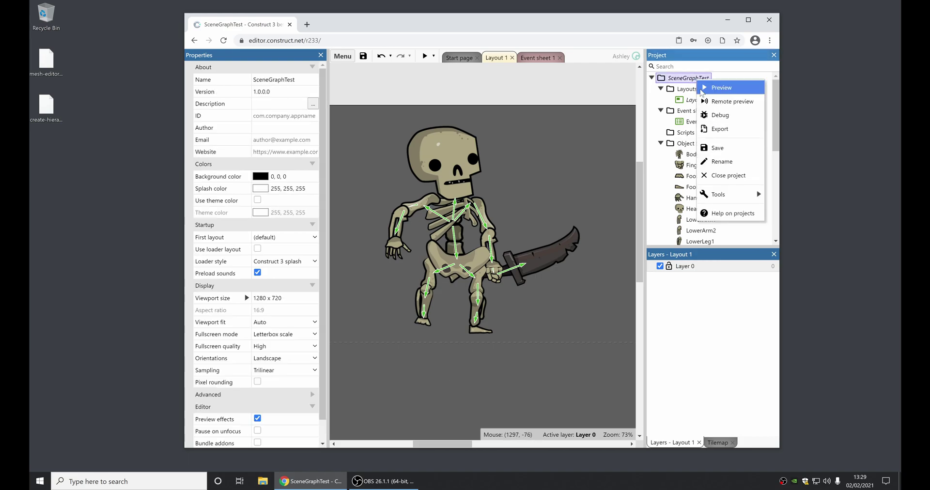
click(733, 182)
click(533, 270)
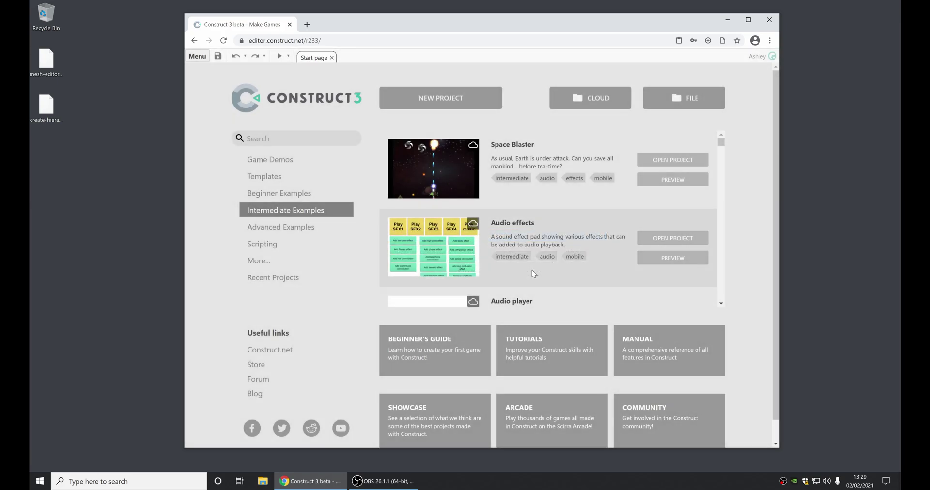
- Open the Ghost shooter code scripting example and its main.js script
click(296, 248)
click(554, 157)
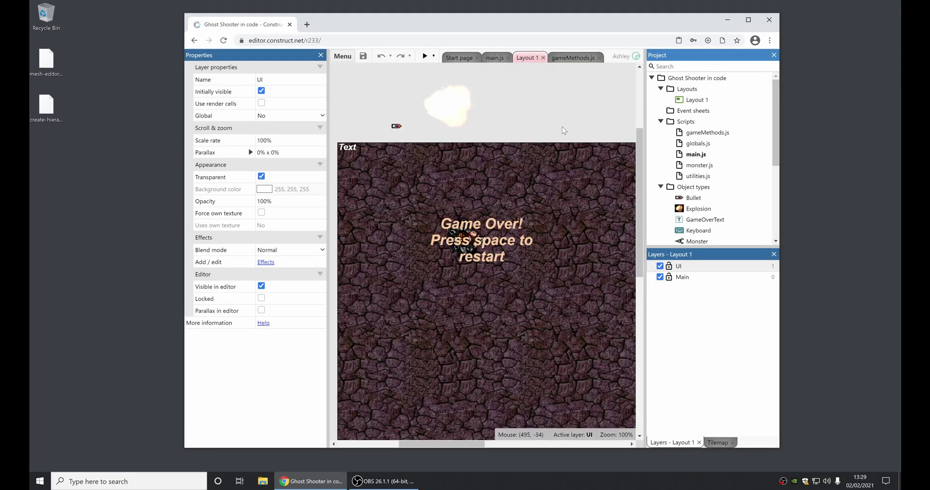
double_click(697, 155)
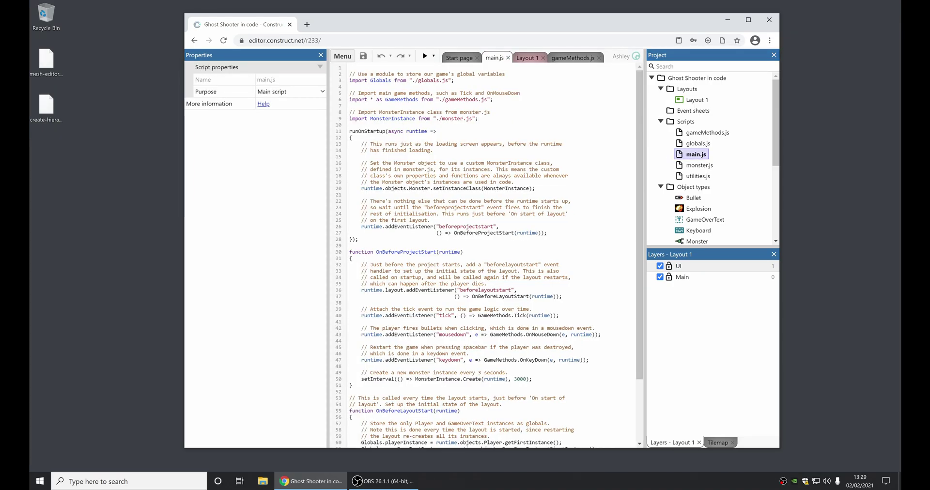
drag(478, 118, 349, 118)
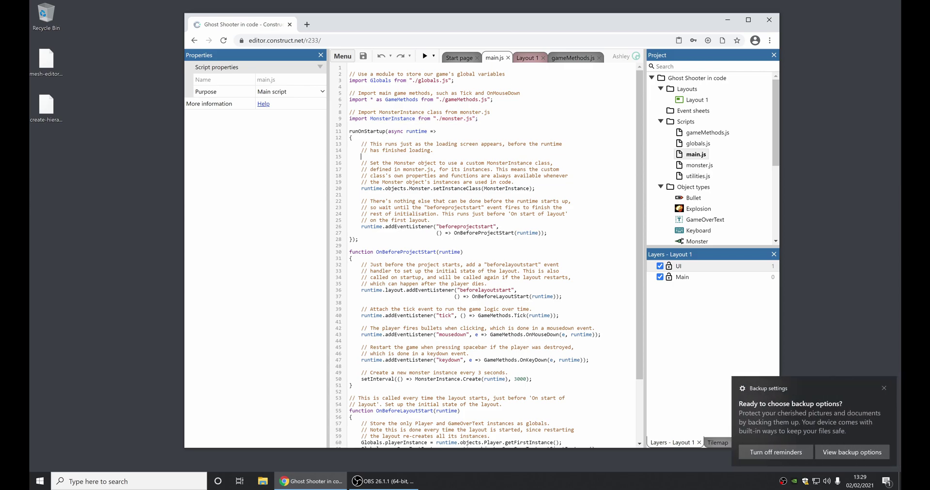
click(881, 389)
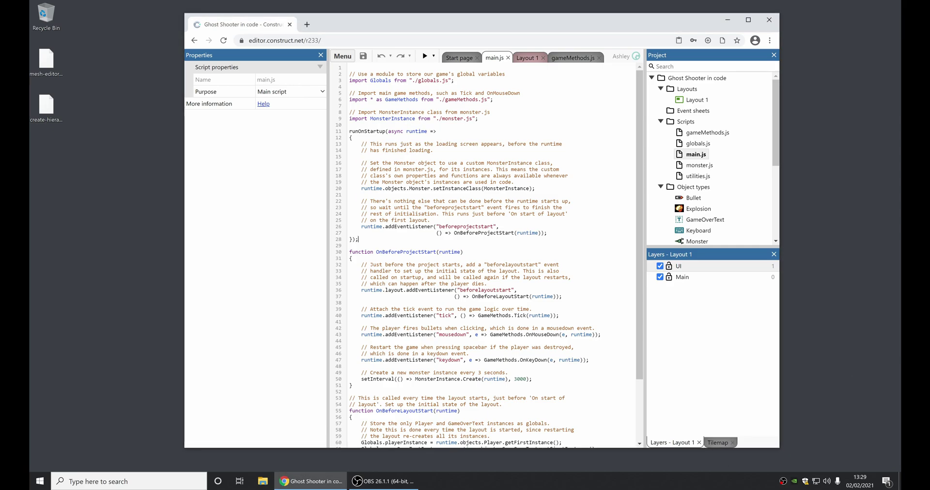
click(358, 239)
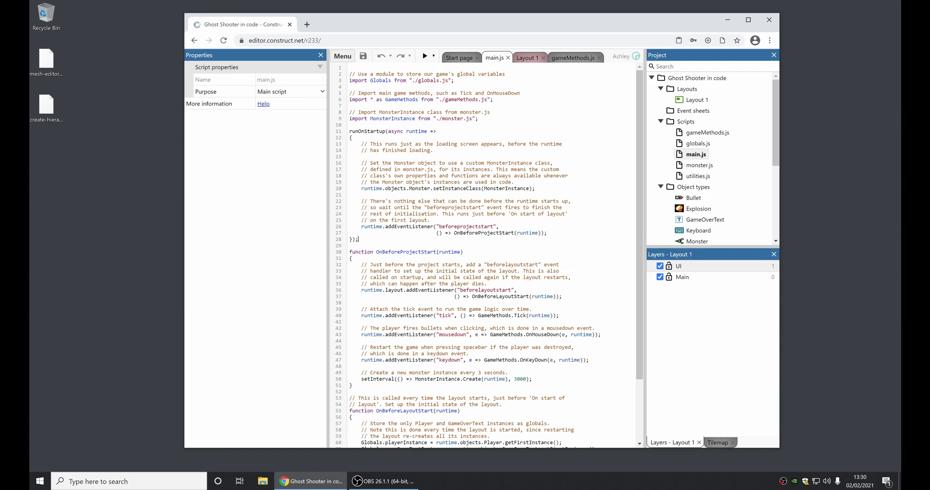
right_click(713, 79)
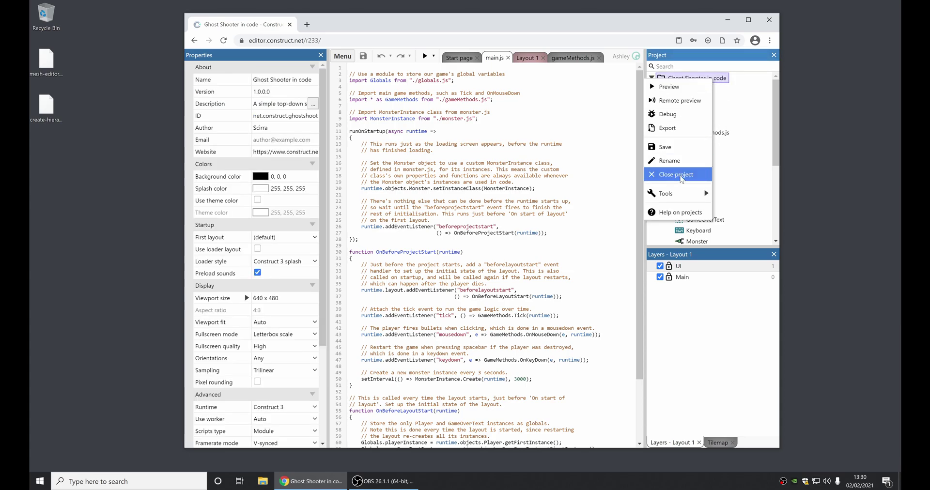
- Close Ghost Shooter in code and scroll through the Scripting examples list
click(676, 175)
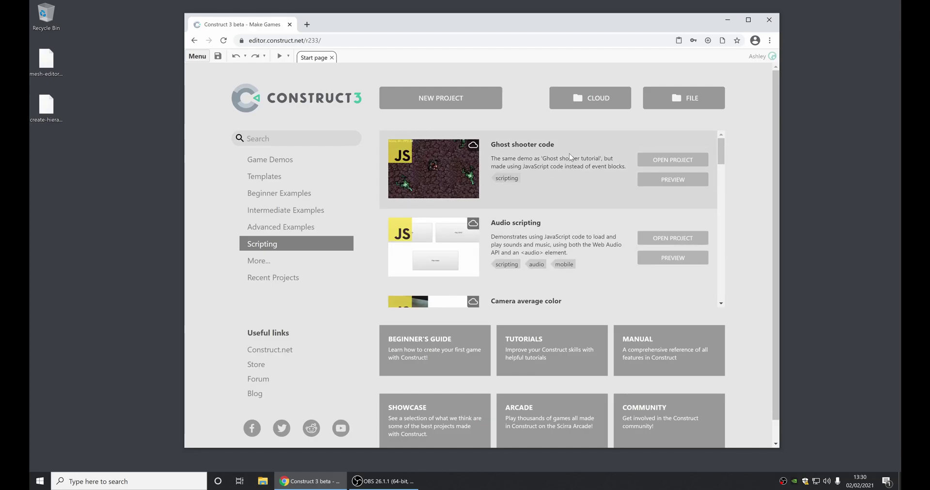
scroll(576, 160, down, 3)
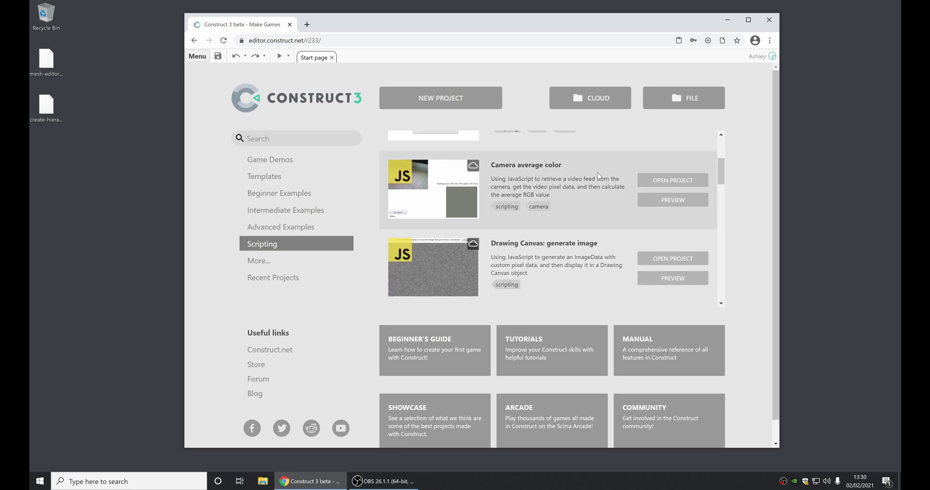
drag(720, 170, 710, 145)
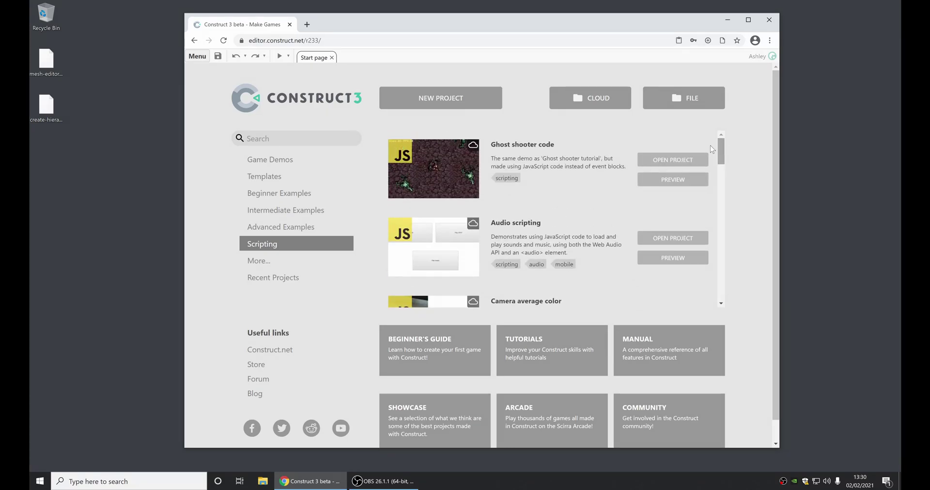